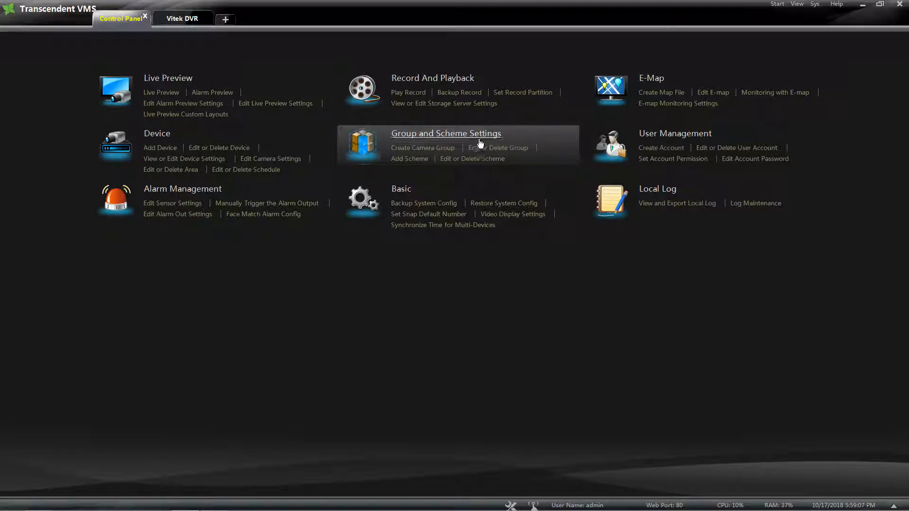
# Start a new camera group containing the vitek dvr cameras VTD-THD5RV, VTC-THB2RFE, VTC-THT2RMS and VTC-TPTZ10HR-5N
pyautogui.click(411, 149)
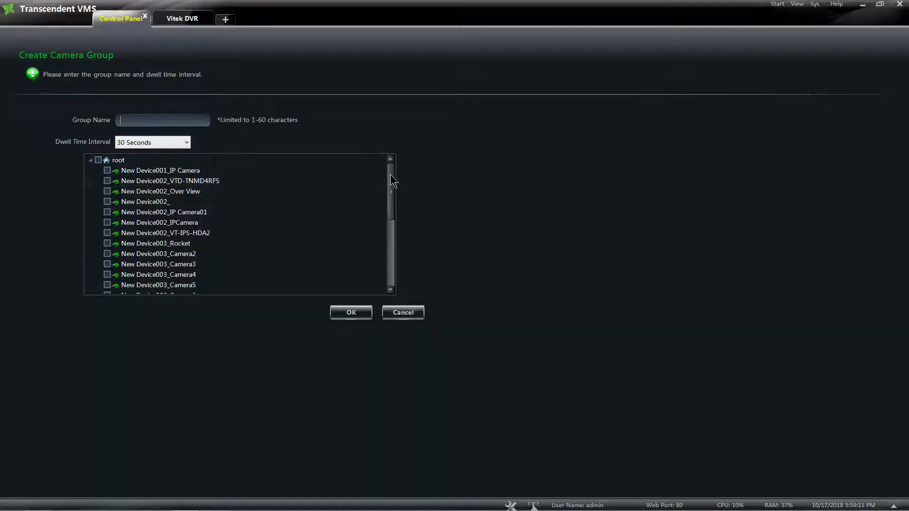
pyautogui.moveTo(391, 180); pyautogui.dragTo(393, 270)
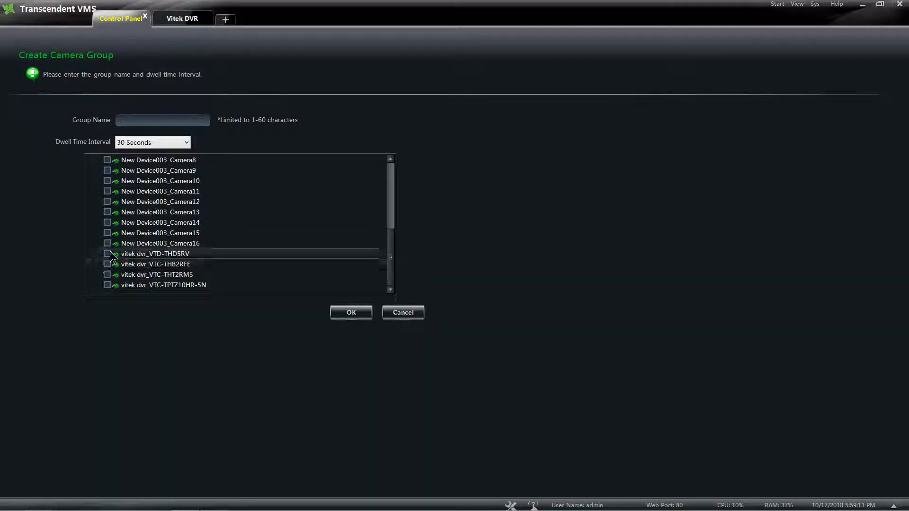
pyautogui.click(110, 254)
pyautogui.click(110, 263)
pyautogui.click(109, 275)
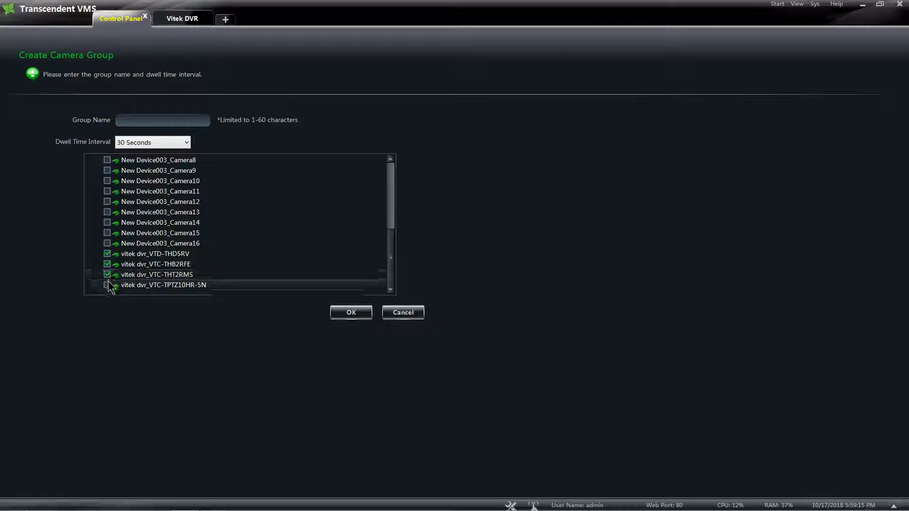
pyautogui.click(108, 285)
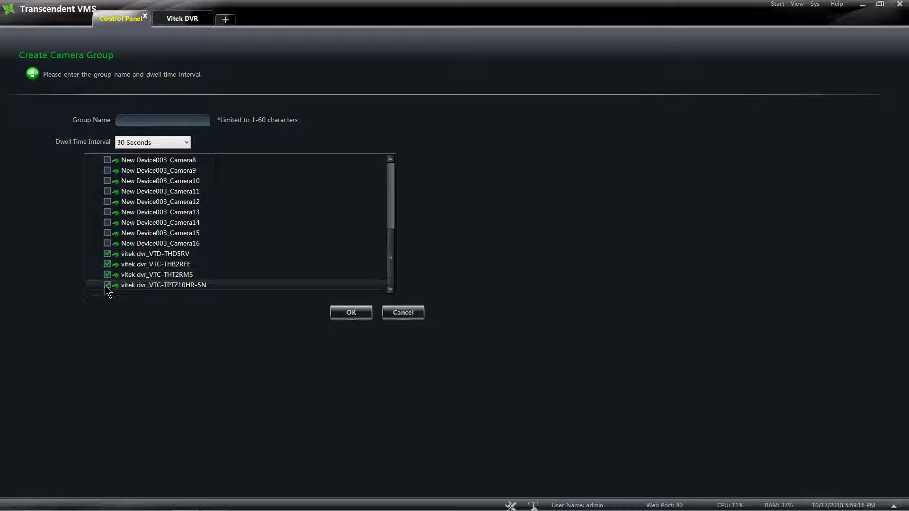
# Name the camera group "vitek", set its dwell time interval to 5 seconds and save it
pyautogui.click(127, 119)
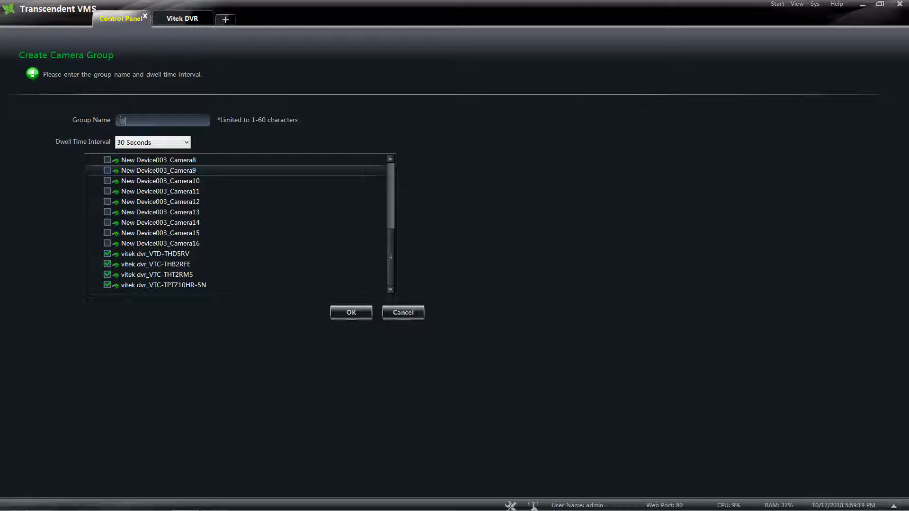
pyautogui.write('vitek')
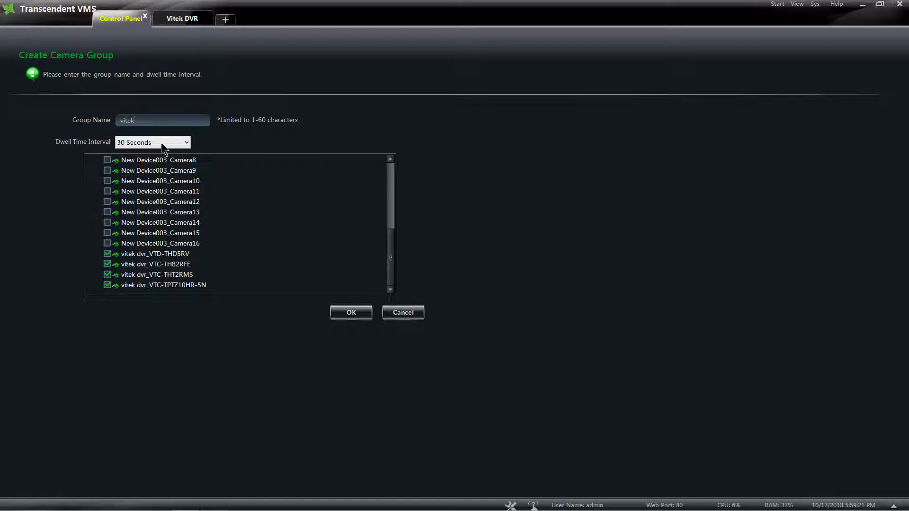
pyautogui.click(185, 143)
pyautogui.scroll(2, 161, 156)
pyautogui.click(159, 153)
pyautogui.click(355, 313)
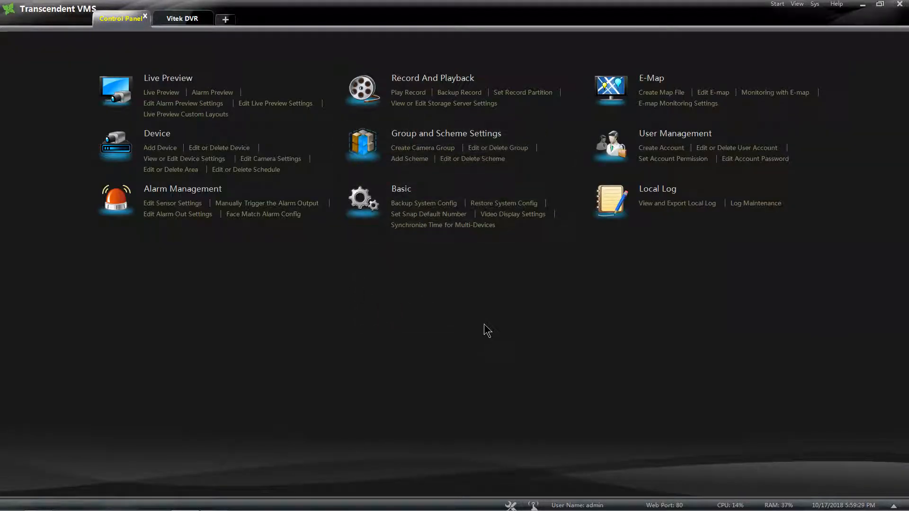
# Open a live preview with camera New Device002_VTD-TNMD4RFS in the first pane and the vitek group cycling in the second pane
pyautogui.click(226, 20)
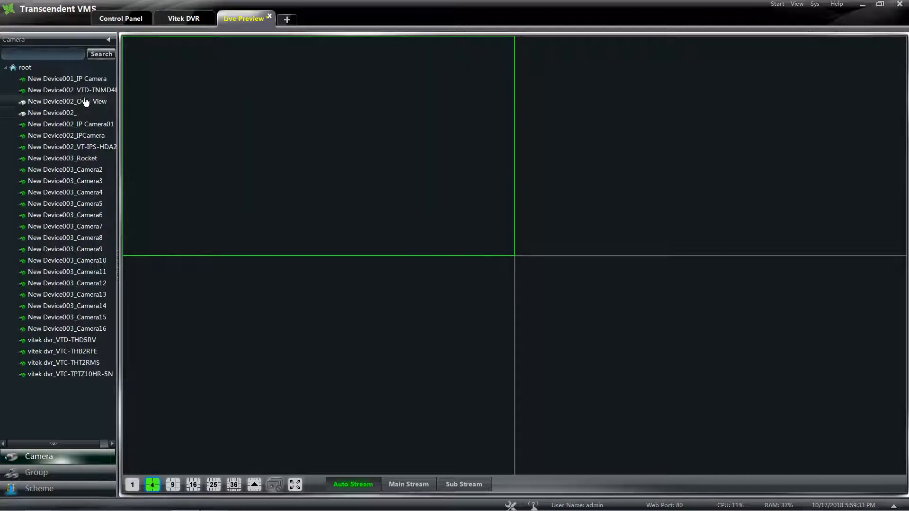
pyautogui.moveTo(83, 90); pyautogui.dragTo(218, 117)
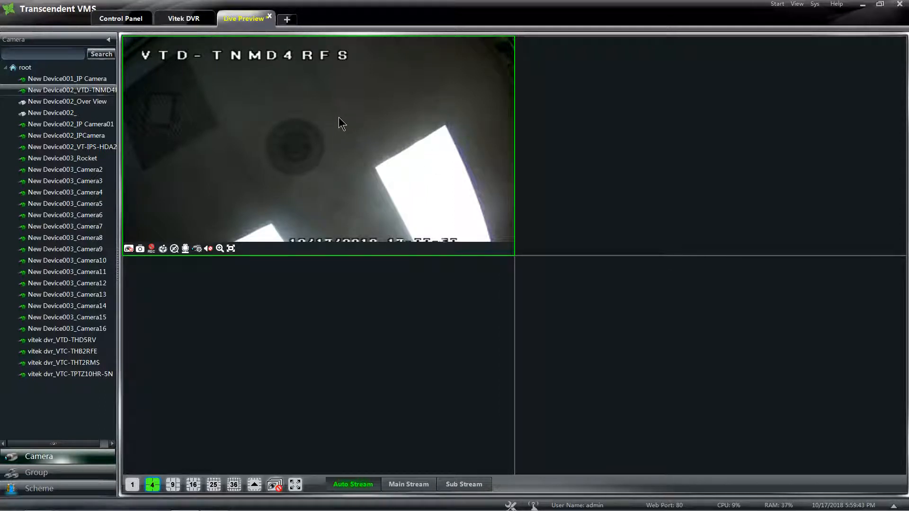
pyautogui.click(44, 472)
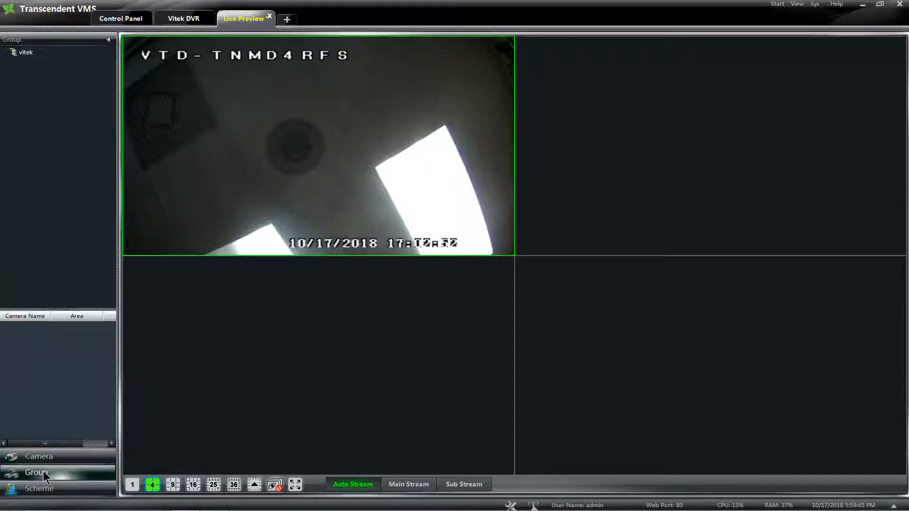
pyautogui.click(26, 53)
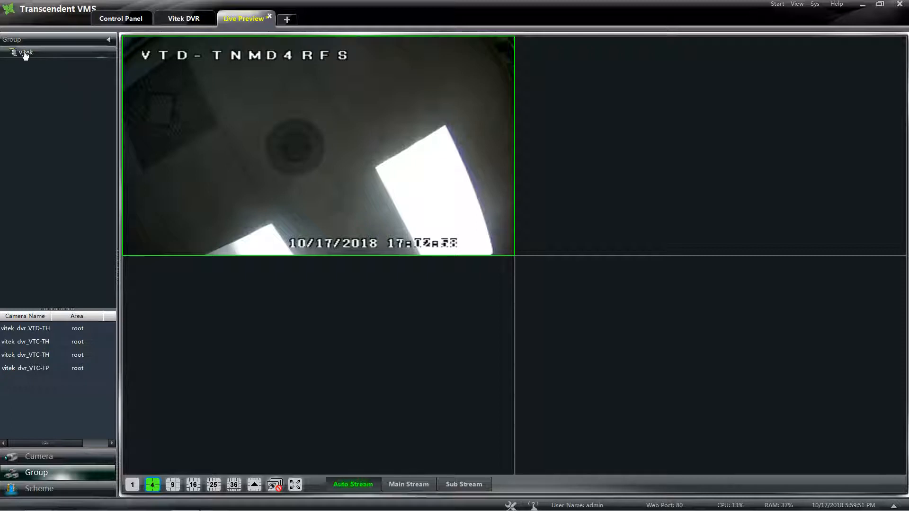
pyautogui.click(590, 107)
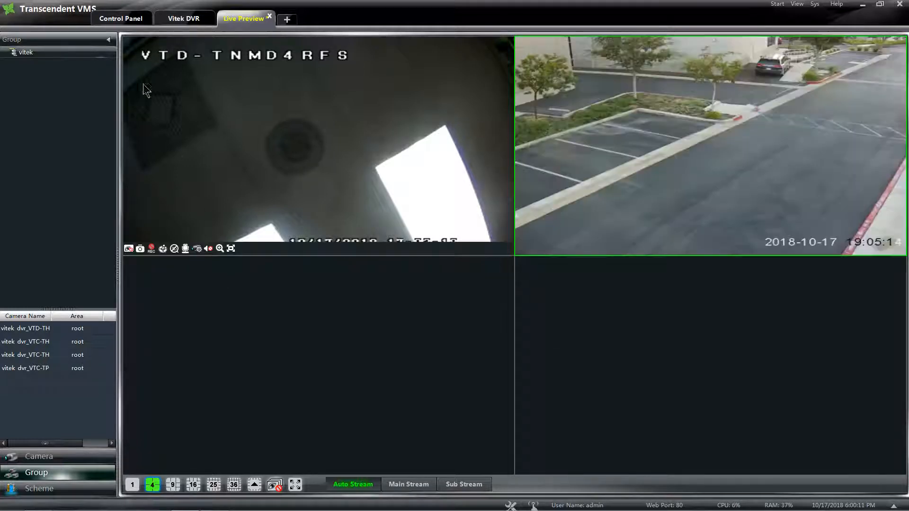
# Start a new scheme from the control panel and include all camera groups in it
pyautogui.click(117, 15)
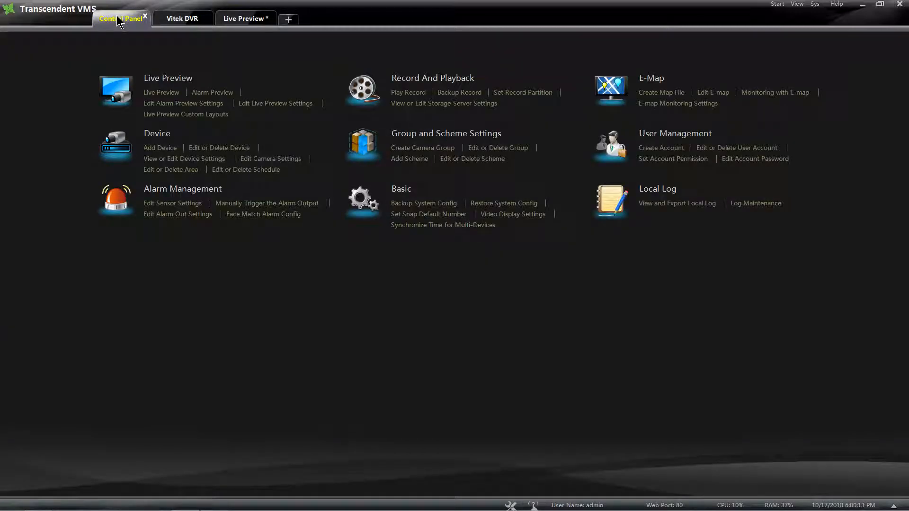
pyautogui.click(401, 160)
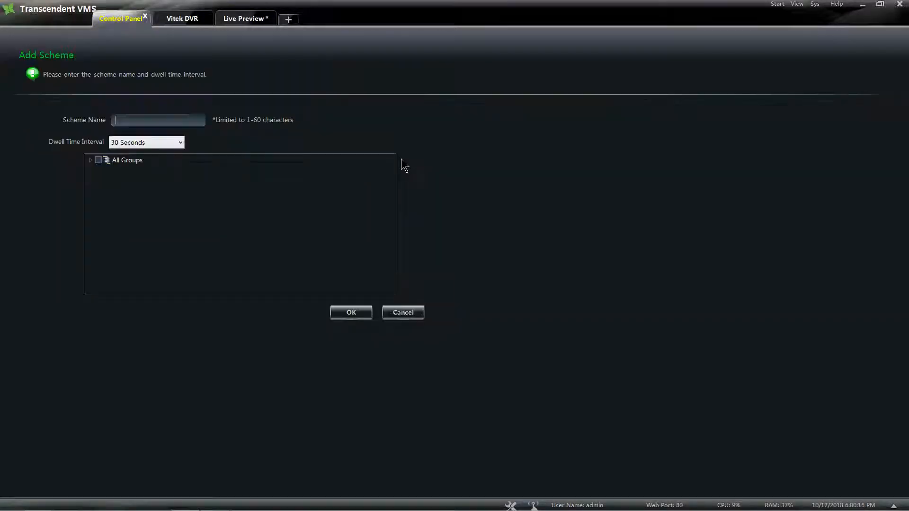
pyautogui.click(91, 160)
pyautogui.click(98, 160)
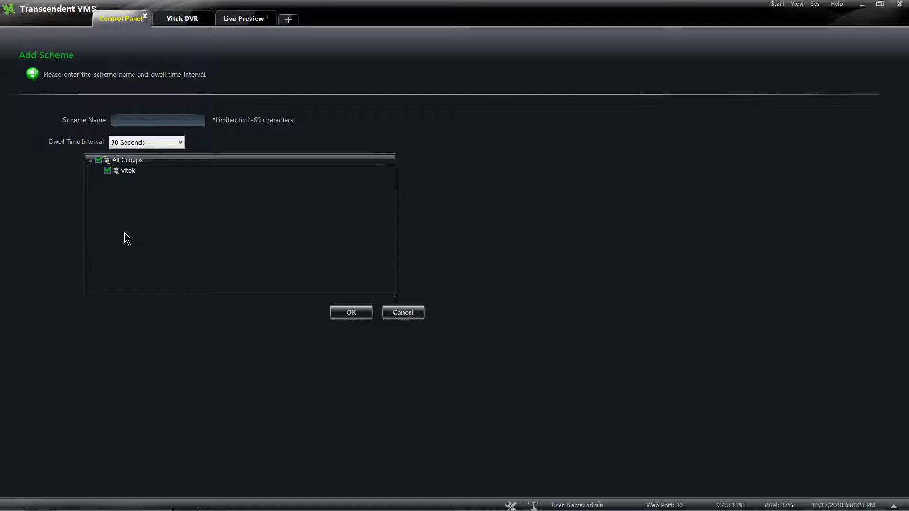
# Set the scheme's dwell time interval to 5 seconds, name it "vitek Scheme" and save it
pyautogui.click(179, 144)
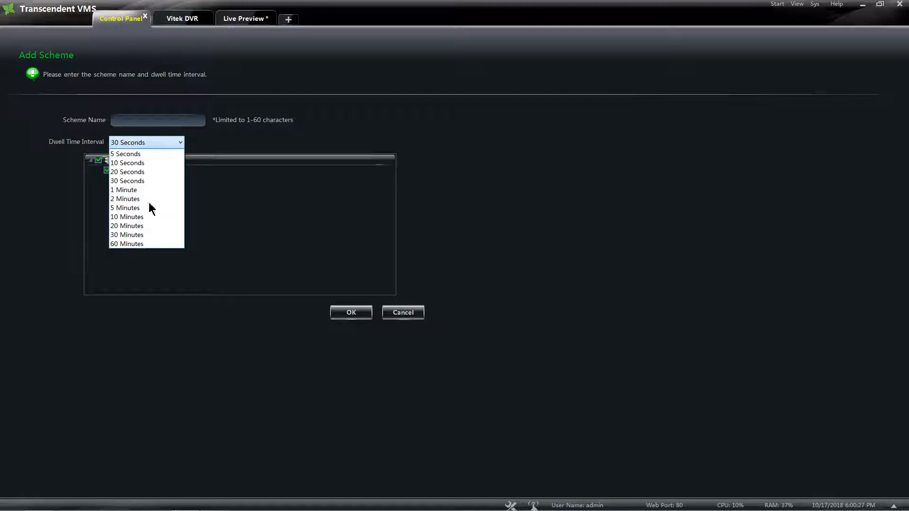
pyautogui.click(240, 217)
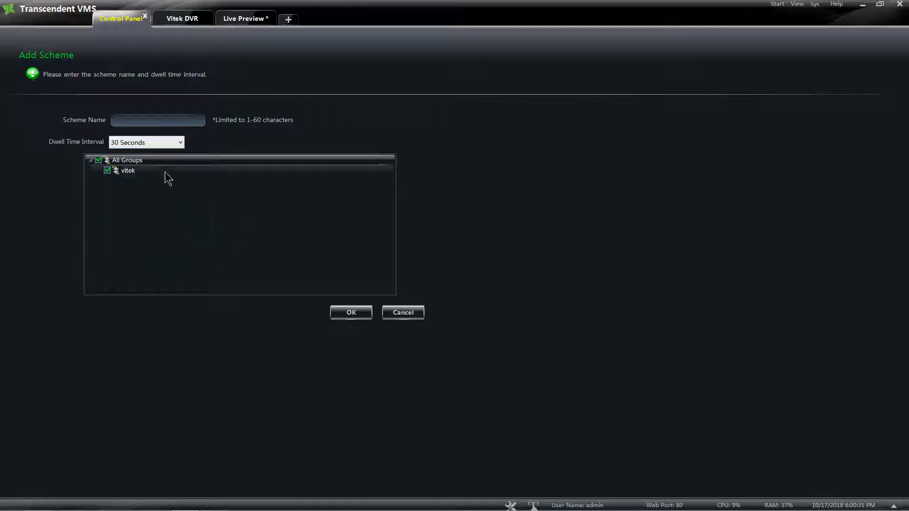
pyautogui.click(180, 144)
pyautogui.click(148, 152)
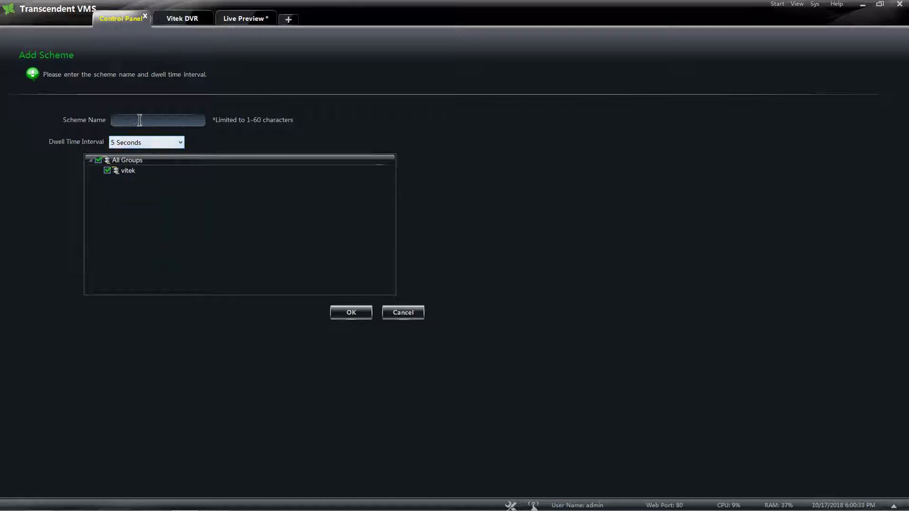
pyautogui.click(143, 119)
pyautogui.click(354, 310)
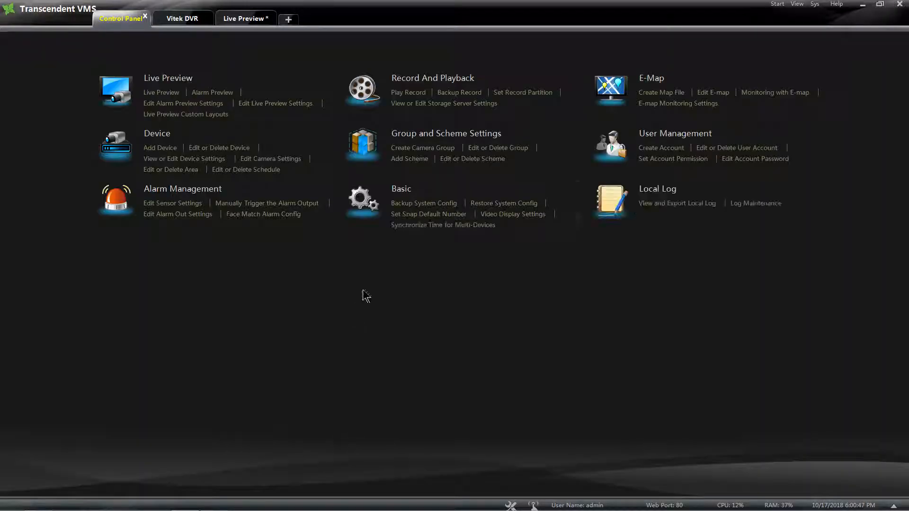
# Run the vitek Scheme in the live preview, and close the preview without saving the view
pyautogui.click(253, 19)
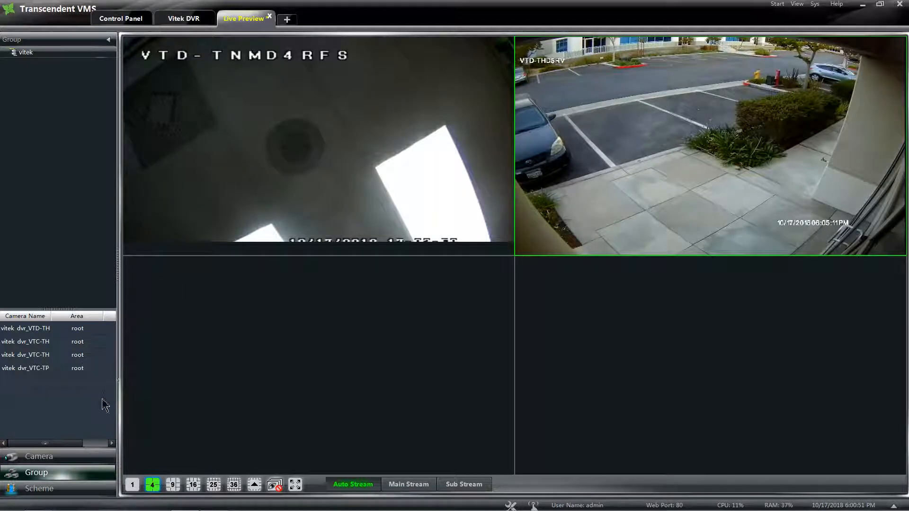
pyautogui.click(68, 487)
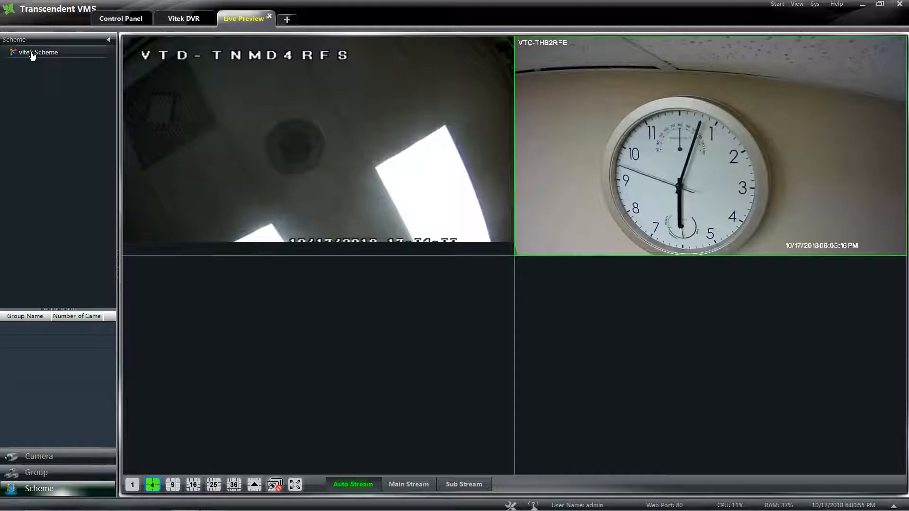
pyautogui.moveTo(31, 54); pyautogui.dragTo(219, 317)
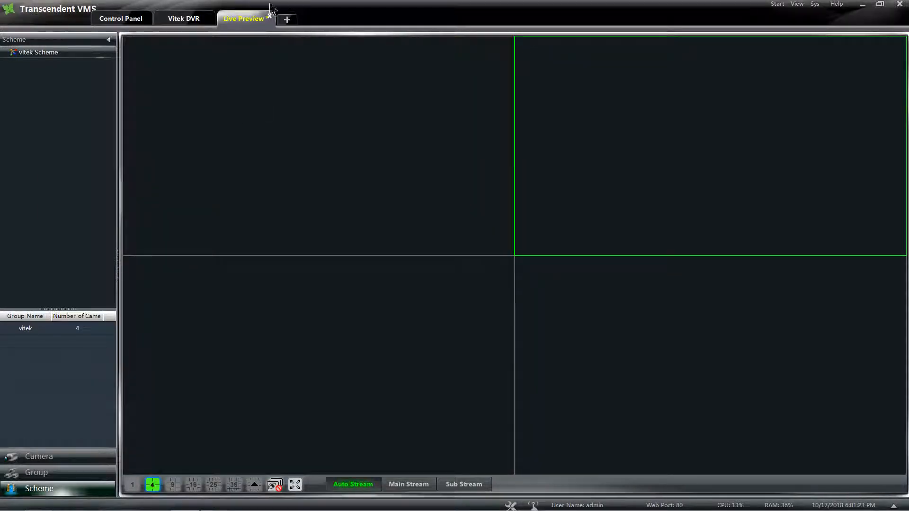
pyautogui.click(269, 16)
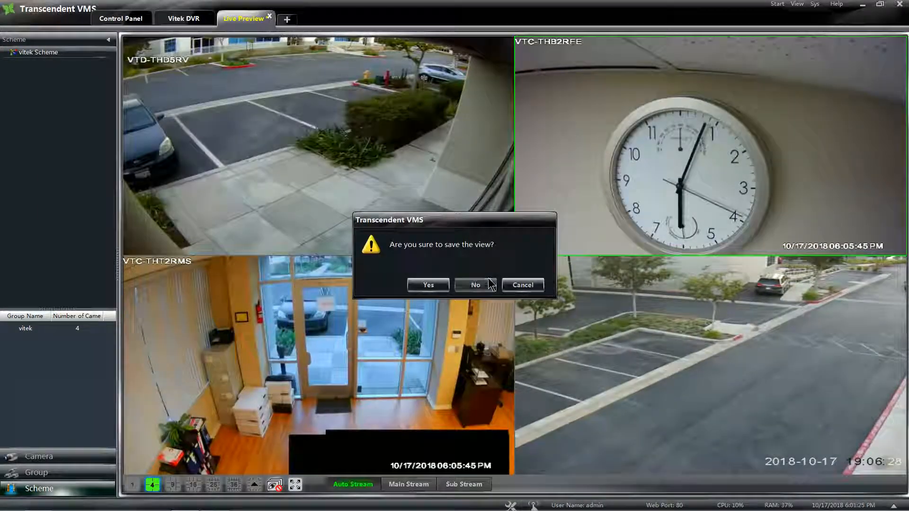
pyautogui.click(490, 285)
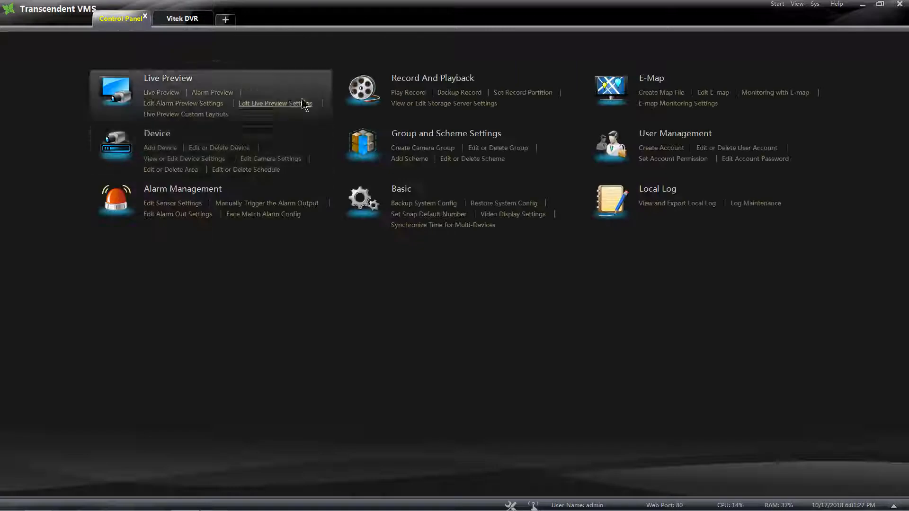
# Open recording playback and play camera New Device003_Rocket in the first pane
pyautogui.click(420, 83)
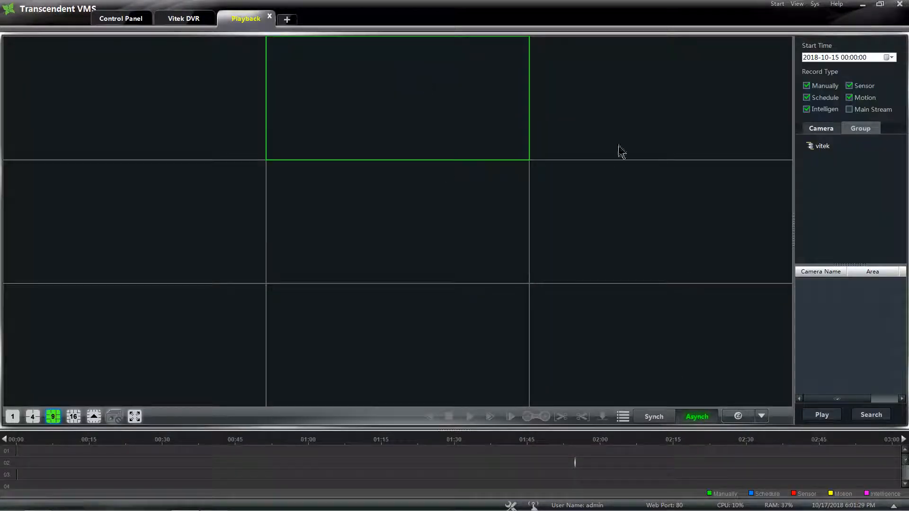
pyautogui.doubleClick(810, 144)
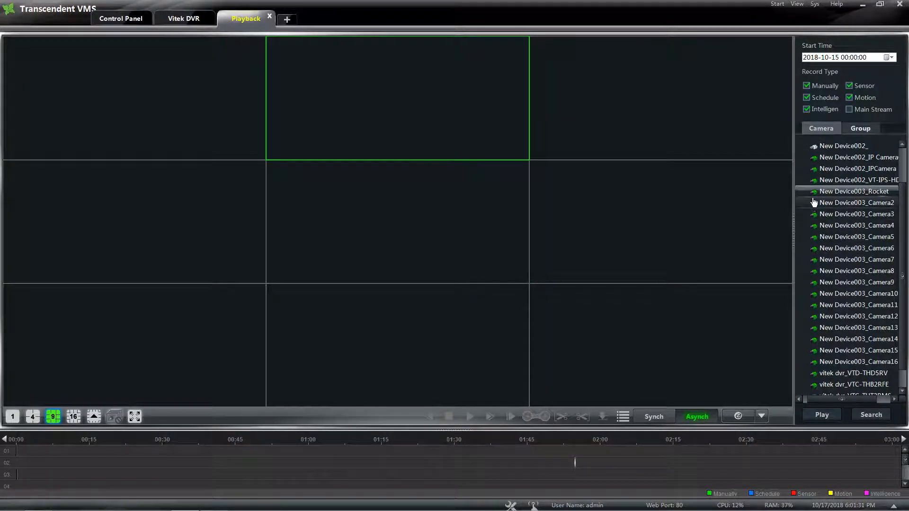
pyautogui.moveTo(812, 192); pyautogui.dragTo(112, 85)
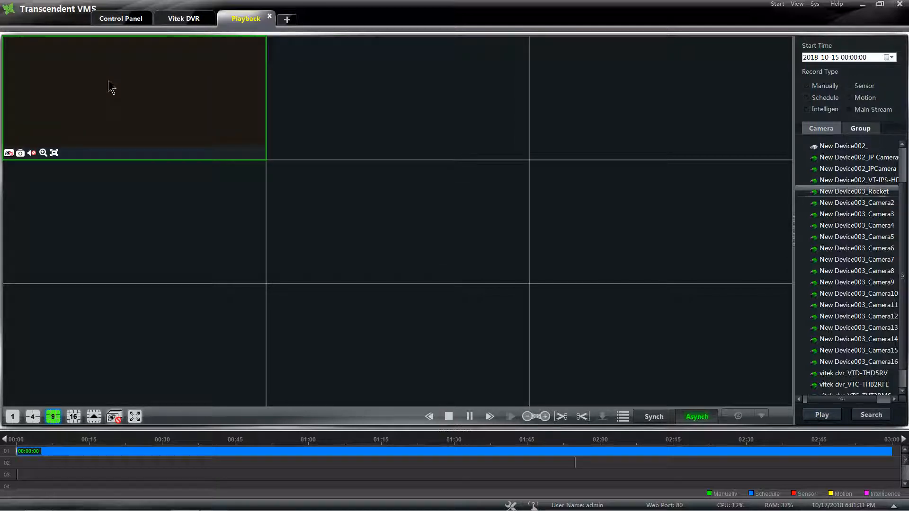
# Play back the recordings of the whole vitek group, closing all current playback
pyautogui.click(863, 129)
pyautogui.moveTo(824, 148); pyautogui.dragTo(223, 96)
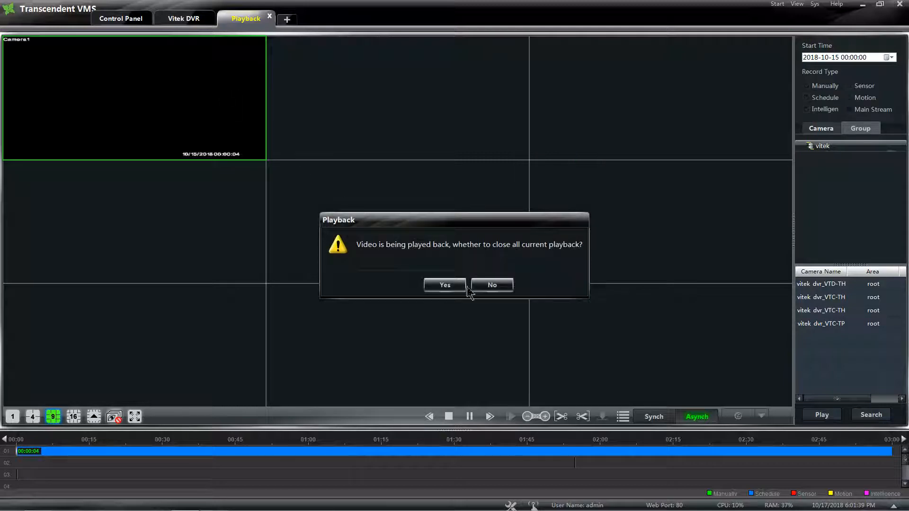
pyautogui.click(445, 285)
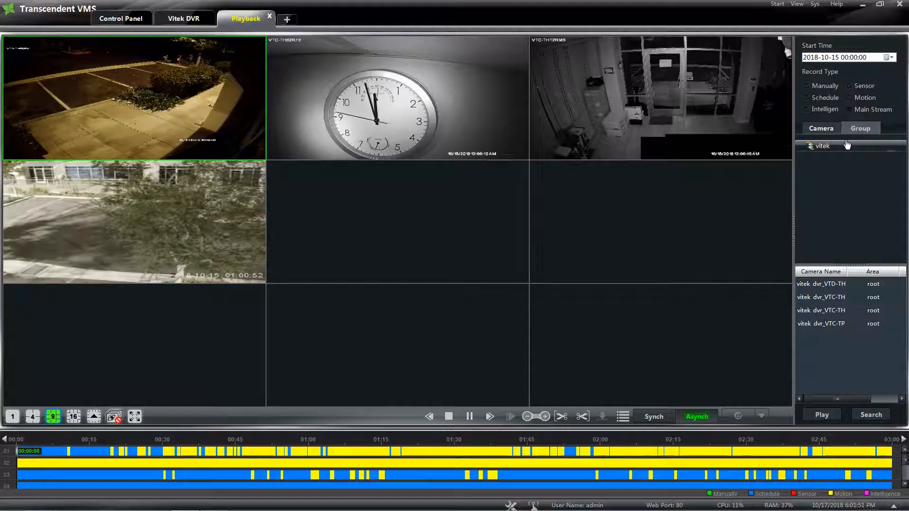
# Open the dwell time interval setting of the existing vitek camera group and leave it without changes
pyautogui.click(126, 19)
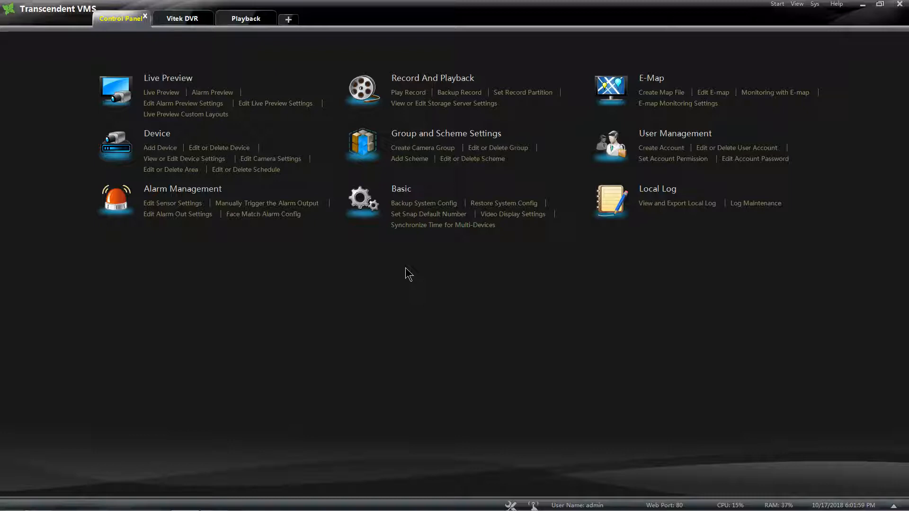
pyautogui.click(482, 148)
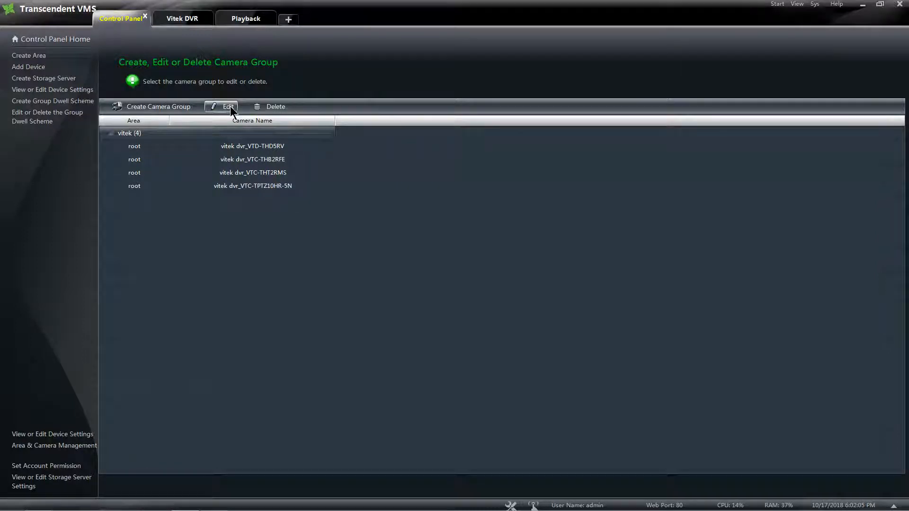
pyautogui.click(230, 106)
pyautogui.click(161, 127)
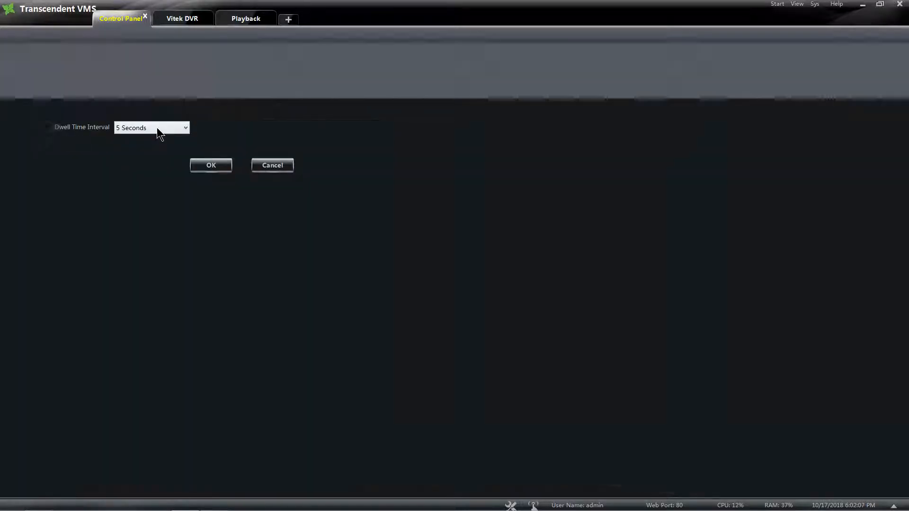
pyautogui.click(266, 166)
# Edit the cameras of the vitek group and add New Device002_VTD-TNMD4RFS to it
pyautogui.click(184, 143)
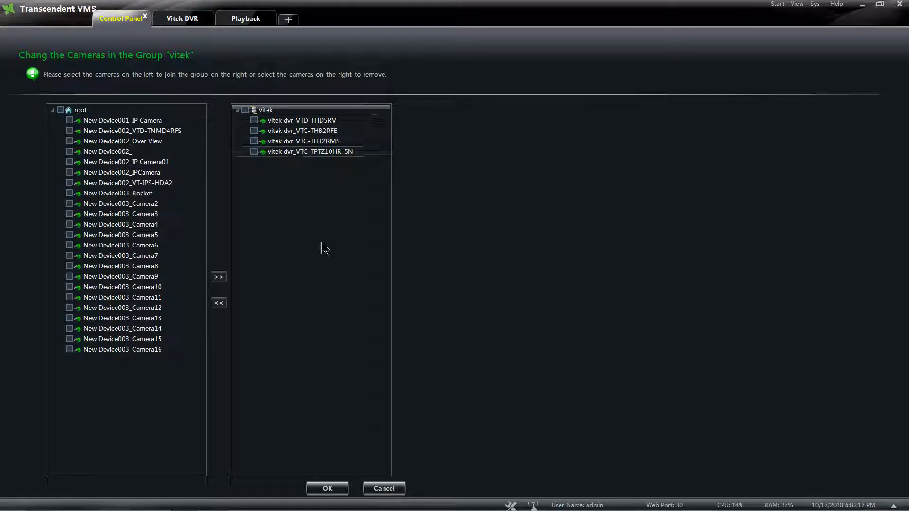
pyautogui.click(70, 130)
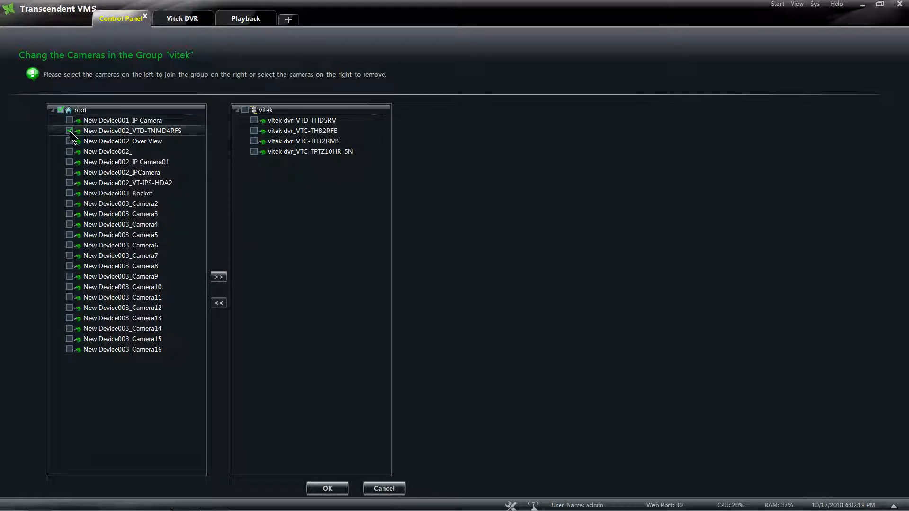
pyautogui.click(219, 278)
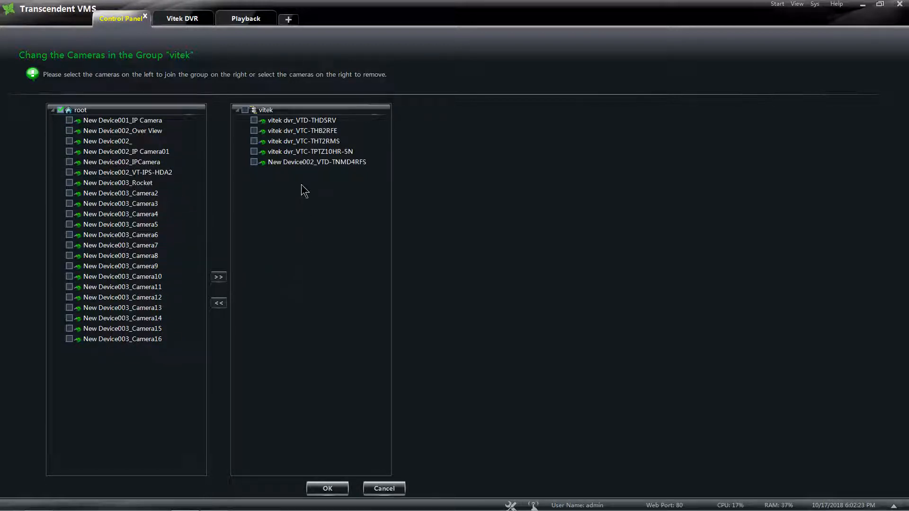
# Save the camera changes to the vitek group and display the group in the first pane of a new live preview
pyautogui.click(334, 488)
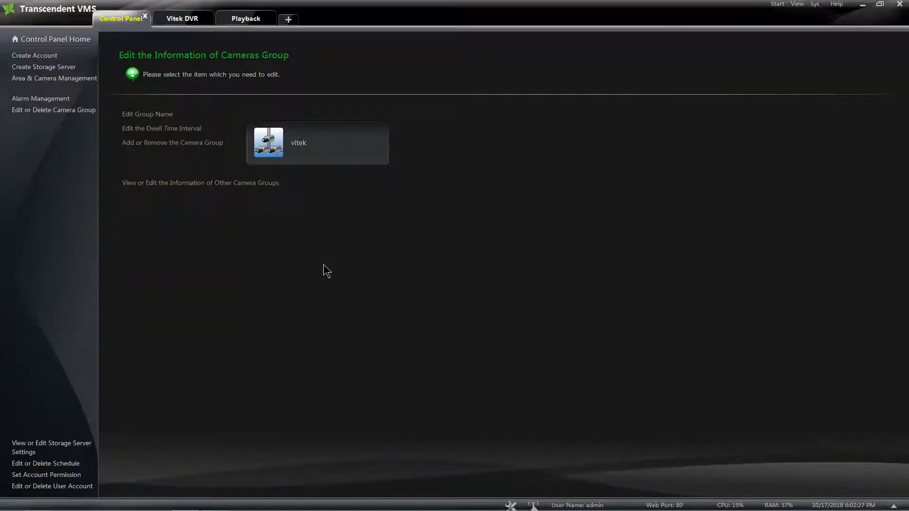
pyautogui.click(290, 20)
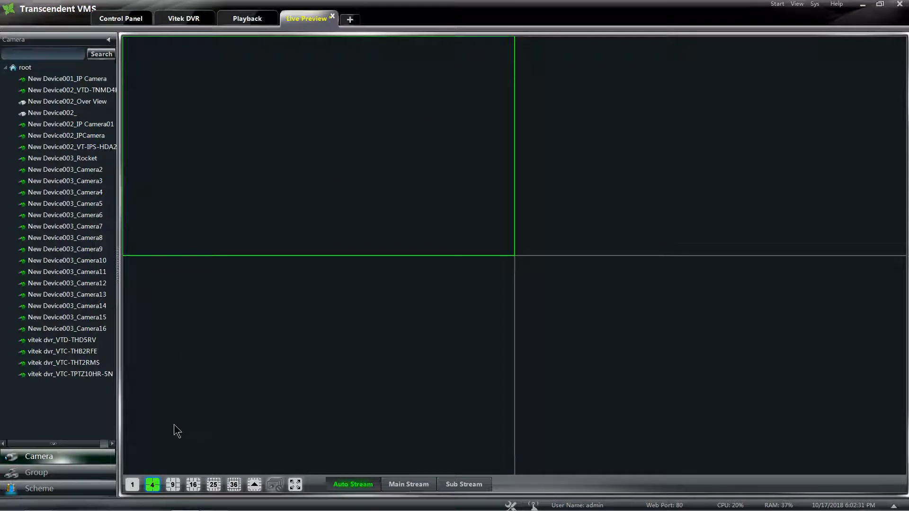
pyautogui.click(70, 476)
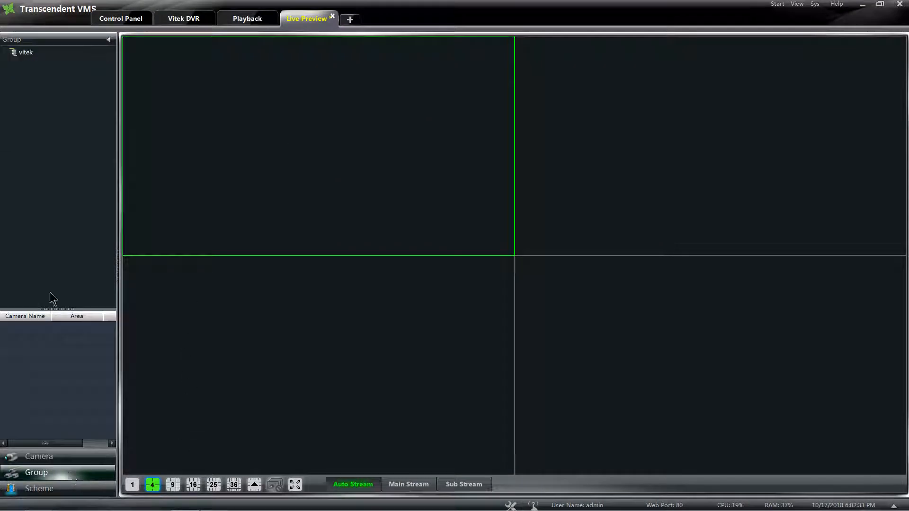
pyautogui.click(24, 53)
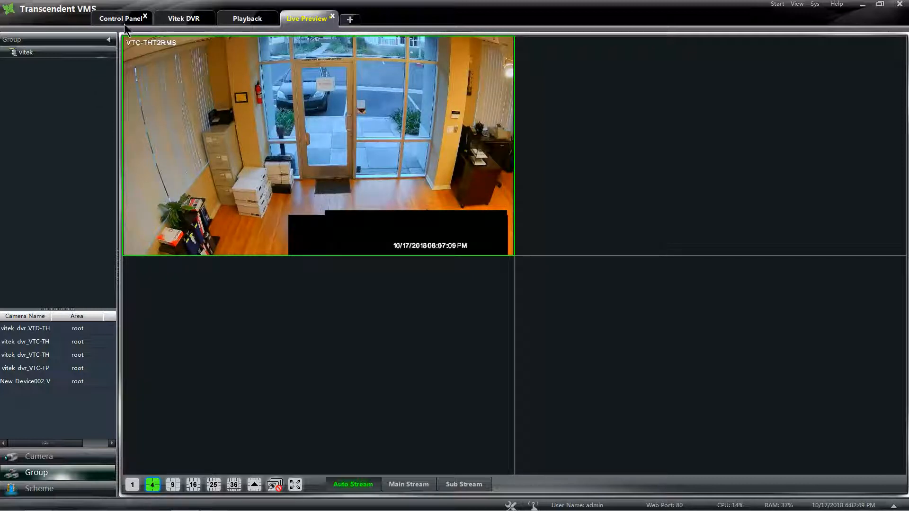
# Edit the existing vitek Scheme and set its dwell time interval to 60 Minutes
pyautogui.click(125, 19)
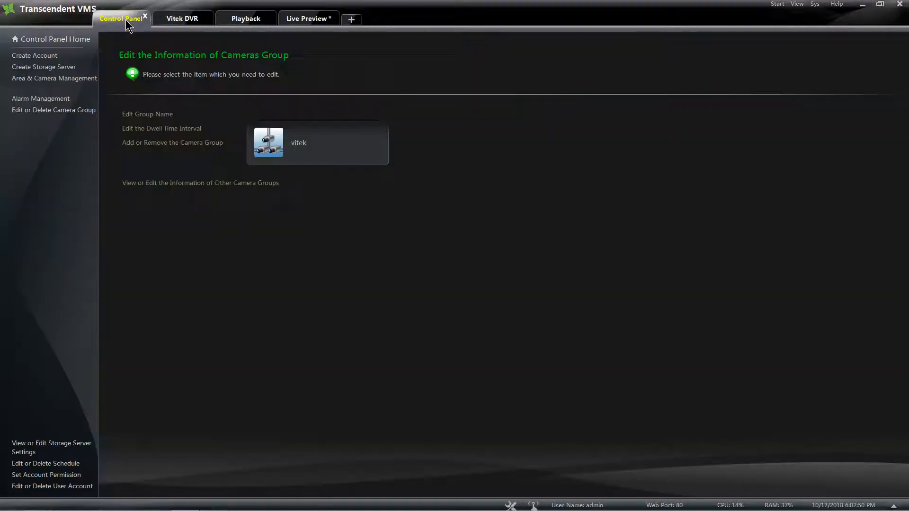
pyautogui.click(46, 39)
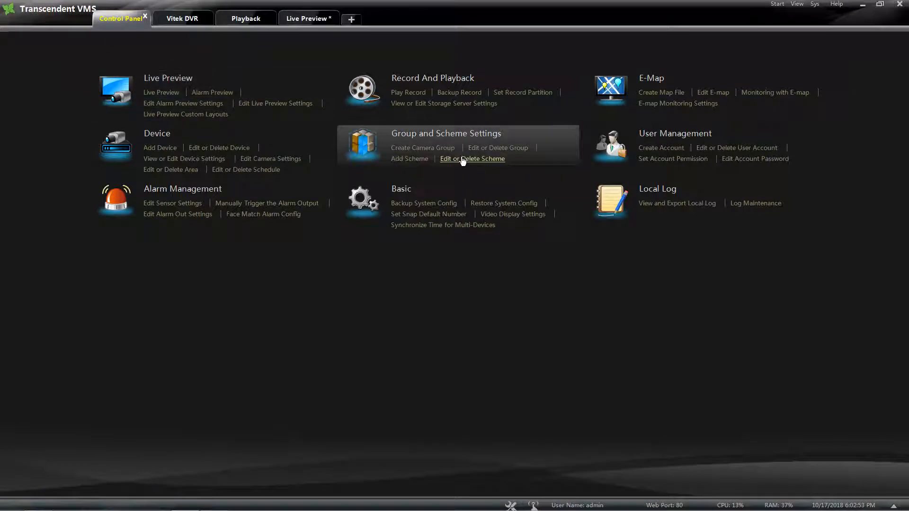
pyautogui.click(466, 163)
pyautogui.click(154, 134)
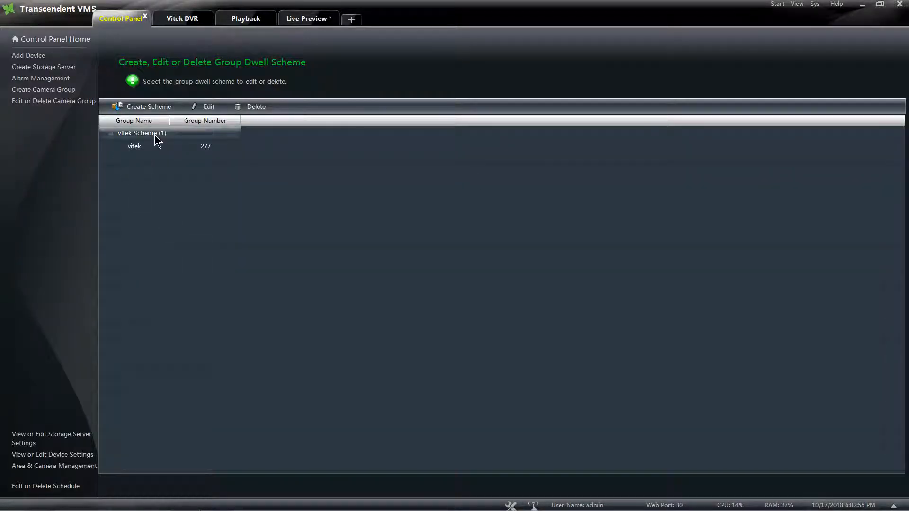
pyautogui.click(208, 107)
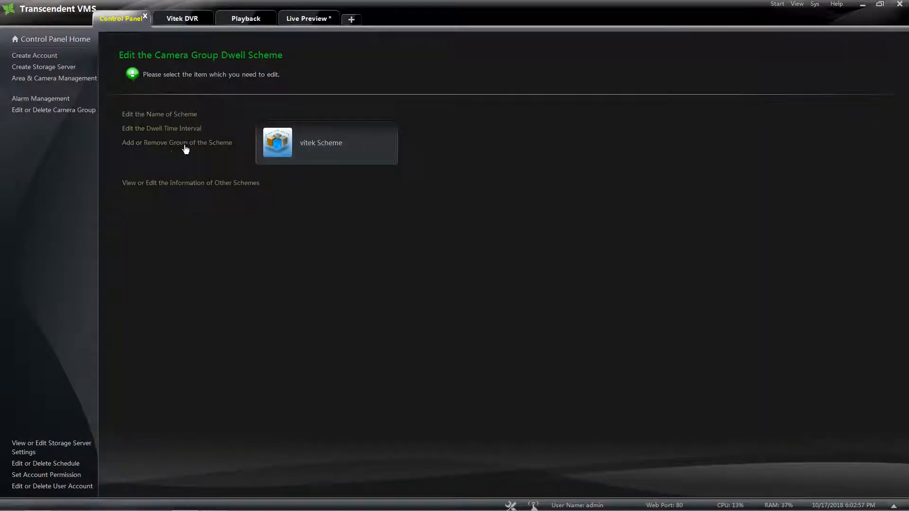
pyautogui.click(161, 131)
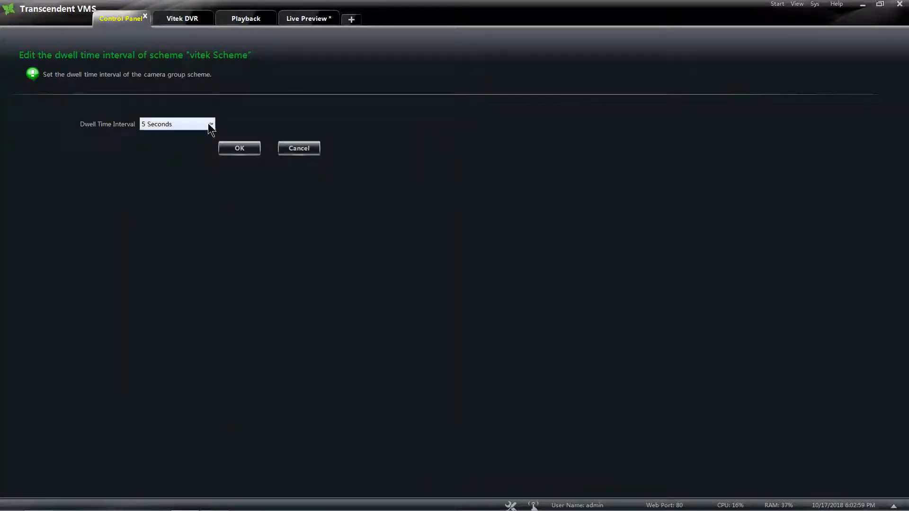
pyautogui.click(209, 125)
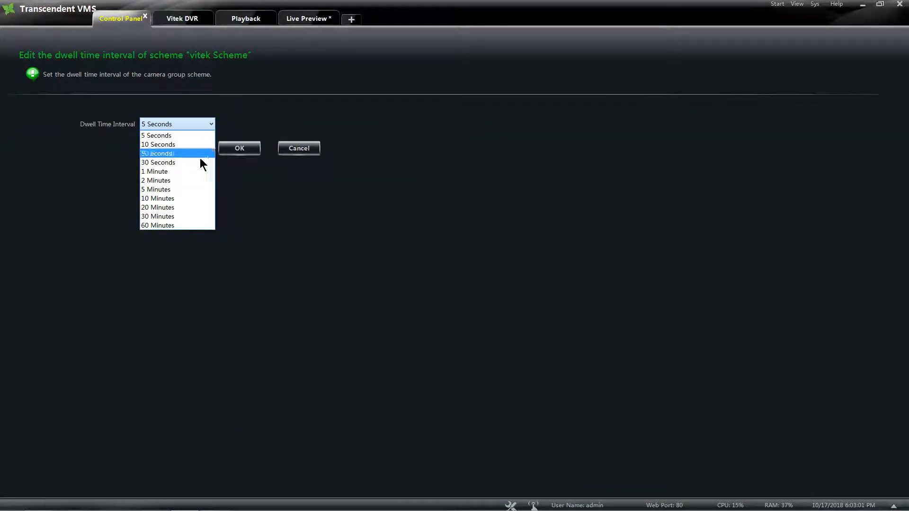
pyautogui.click(171, 225)
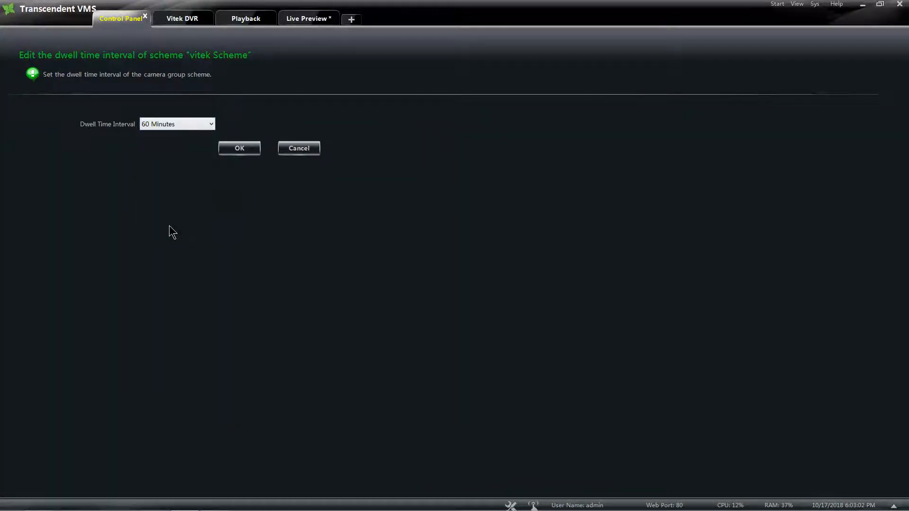
pyautogui.click(247, 149)
# Review the name and group membership settings of vitek Scheme, leave both without changes, and return to the control panel home
pyautogui.click(158, 117)
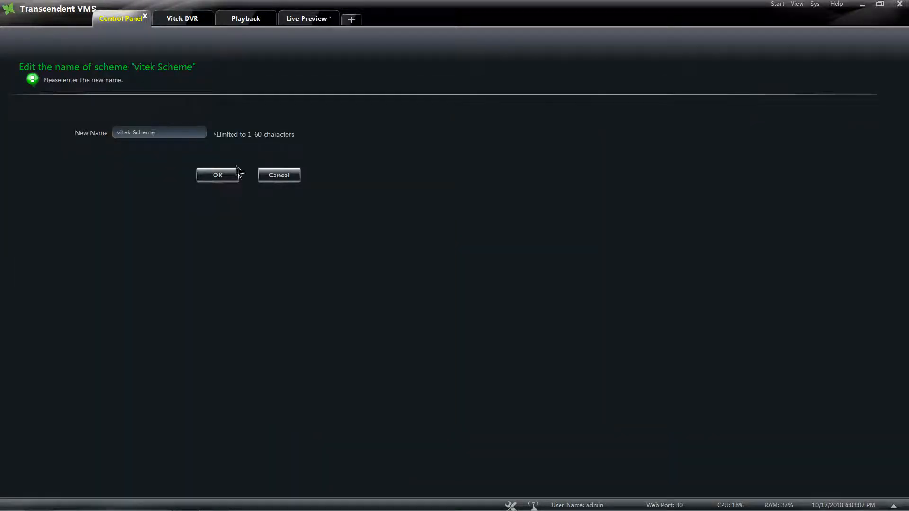
pyautogui.click(279, 177)
pyautogui.click(172, 144)
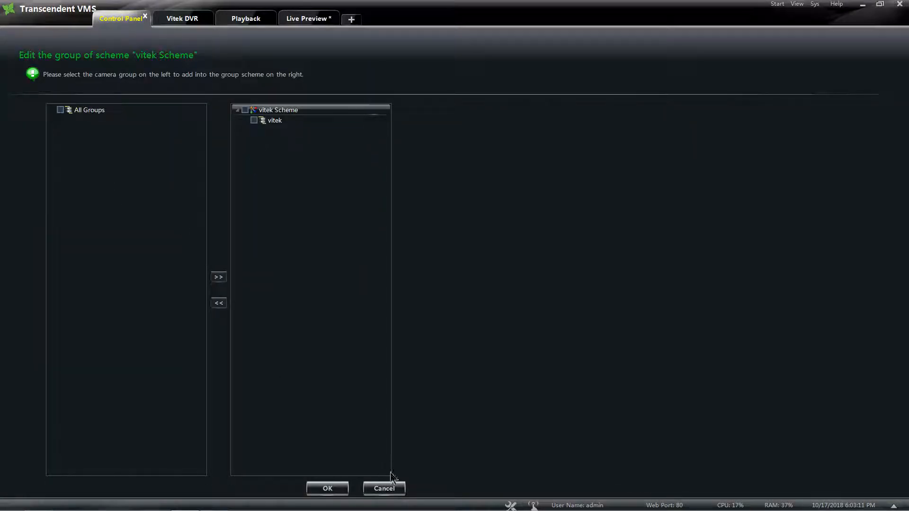
pyautogui.click(398, 489)
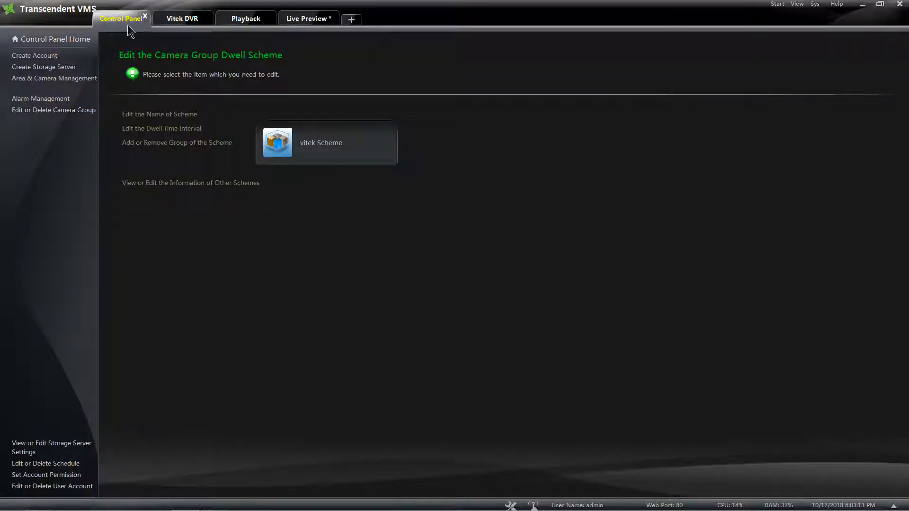
pyautogui.click(55, 39)
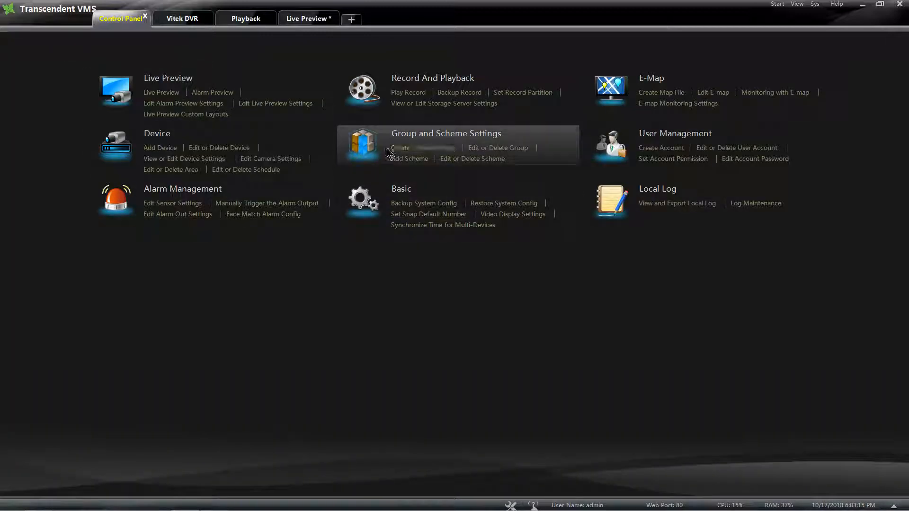